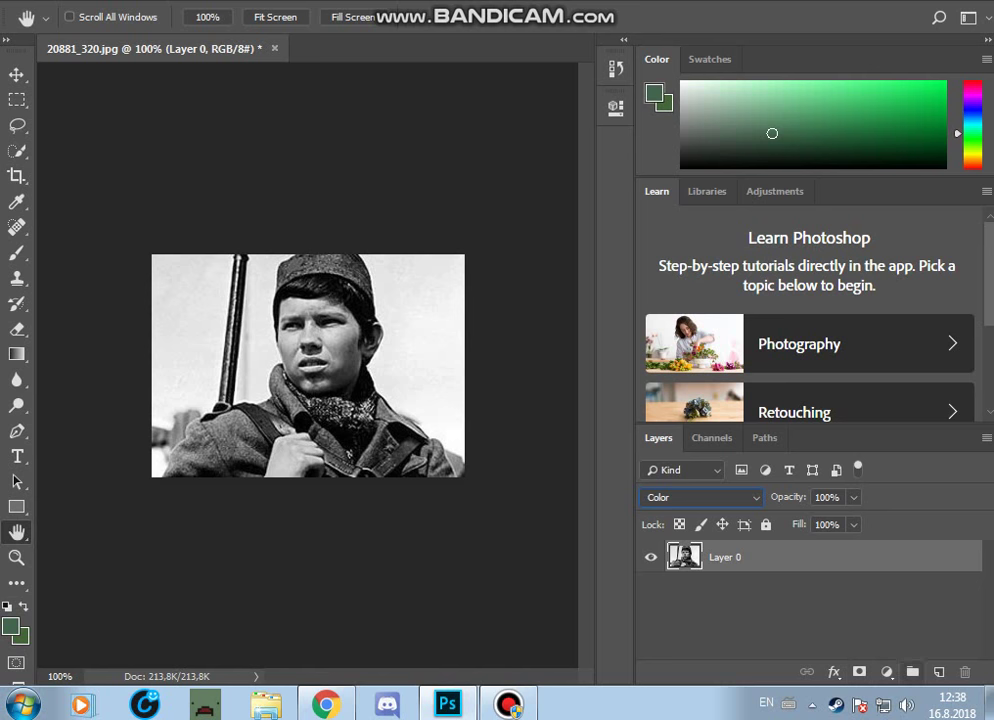
Add a new layer above the photo and set its blend mode to Color
{"action": "left_click", "coordinate": [939, 672]}
{"action": "left_click", "coordinate": [701, 497]}
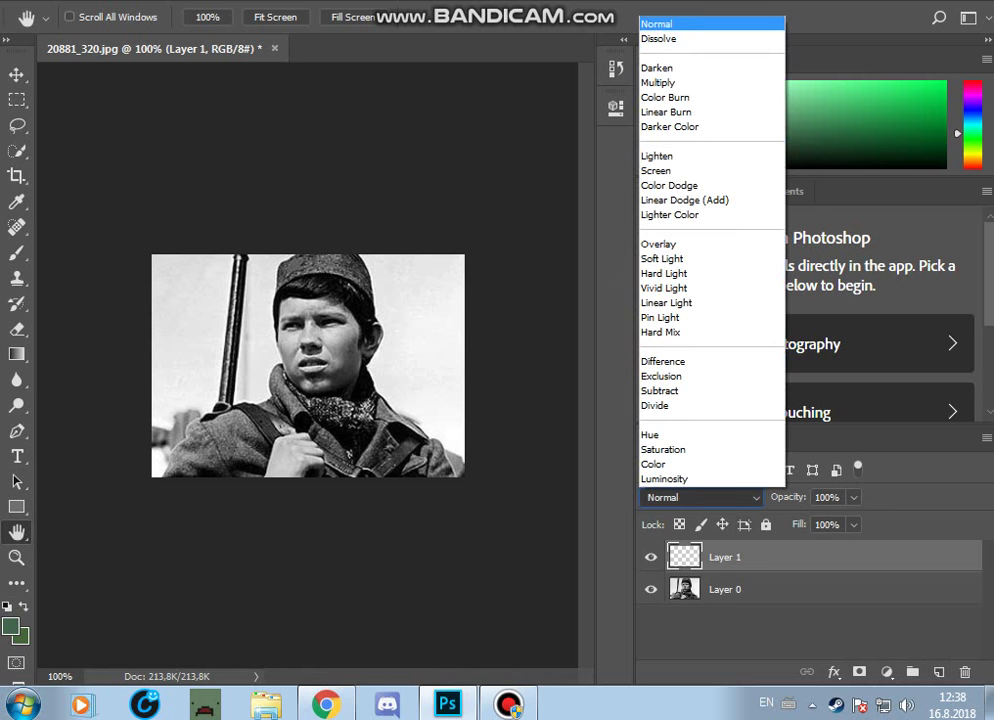
{"action": "left_click", "coordinate": [690, 465]}
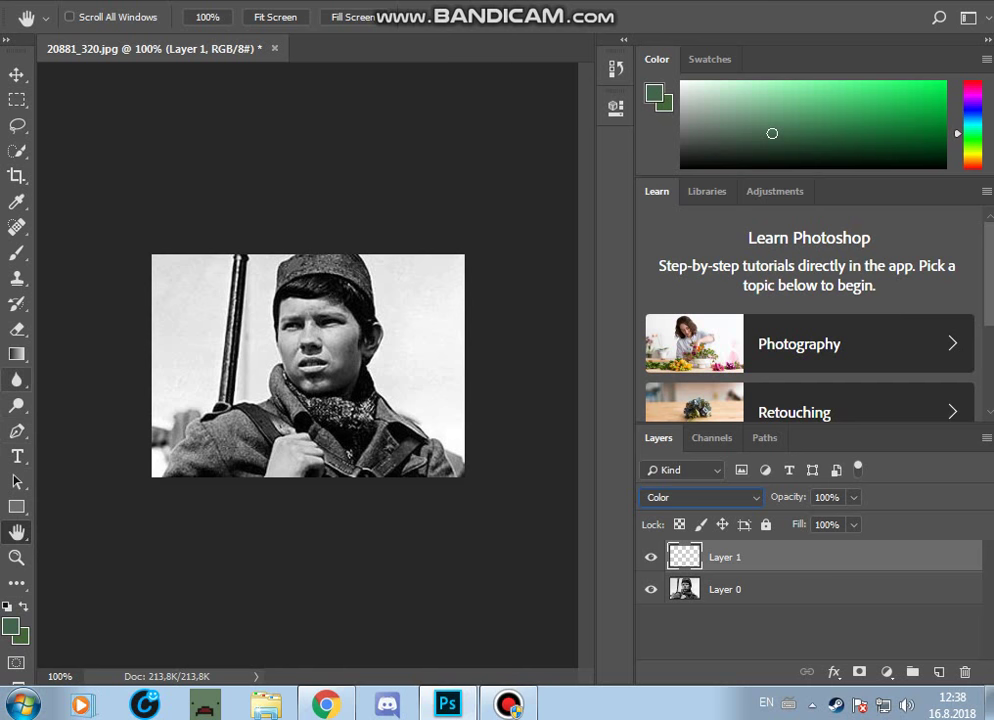
Set up the Brush tool with a size of 42 px and 0% hardness
{"action": "left_click", "coordinate": [17, 253]}
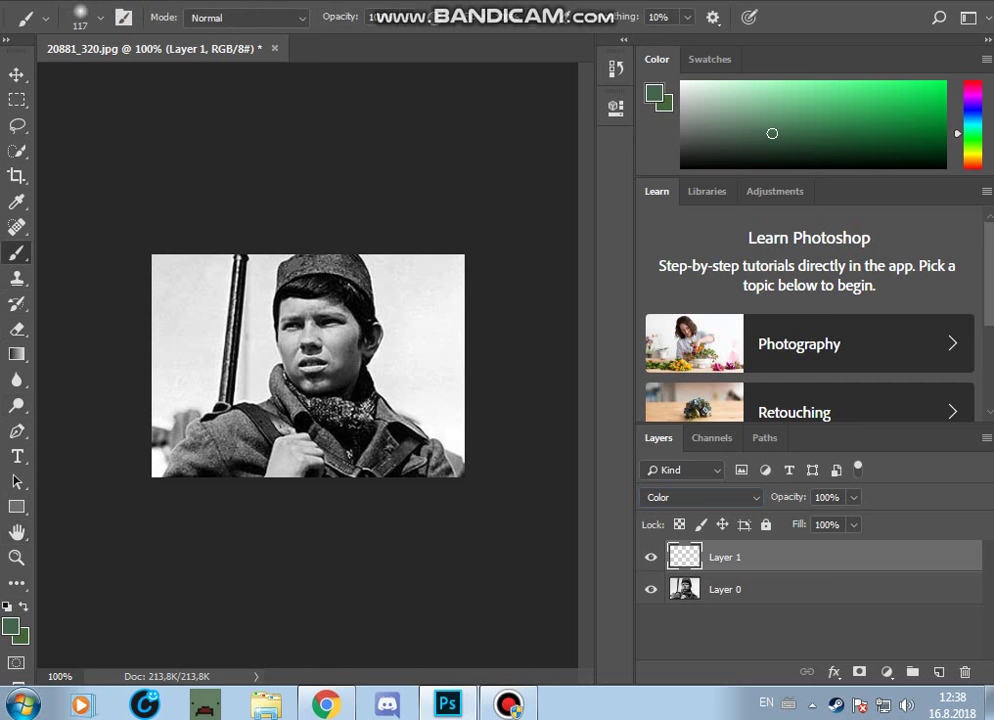
{"action": "right_click", "coordinate": [295, 325]}
{"action": "mouse_move", "coordinate": [458, 374]}
{"action": "left_mouse_down"}
{"action": "mouse_move", "coordinate": [404, 374]}
{"action": "mouse_move", "coordinate": [417, 374]}
{"action": "left_mouse_up"}
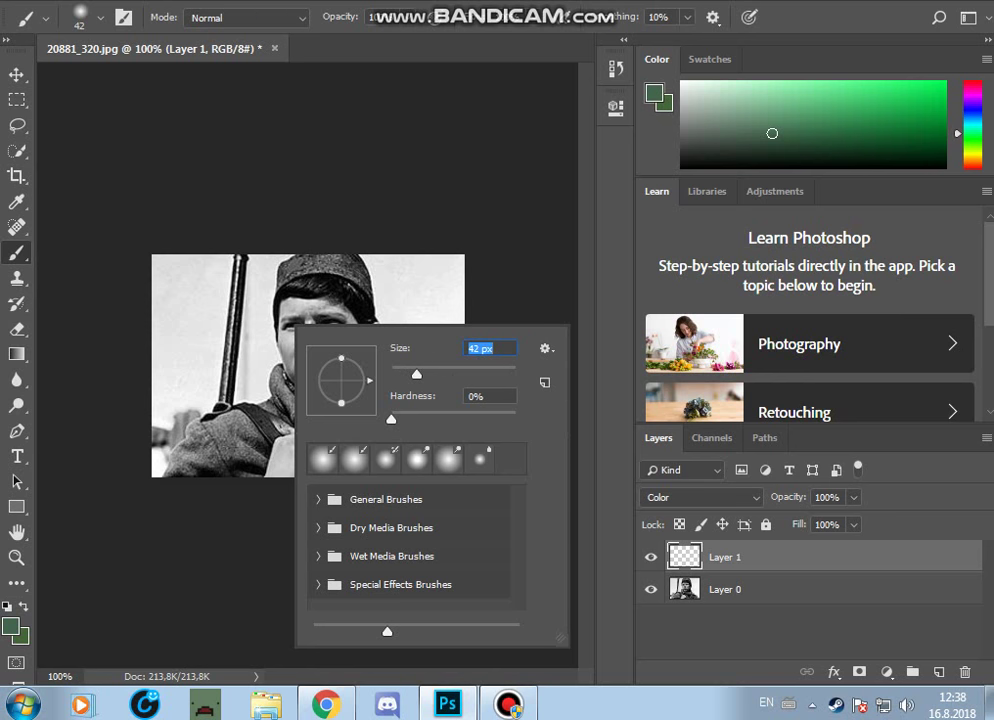
{"action": "left_click", "coordinate": [428, 296]}
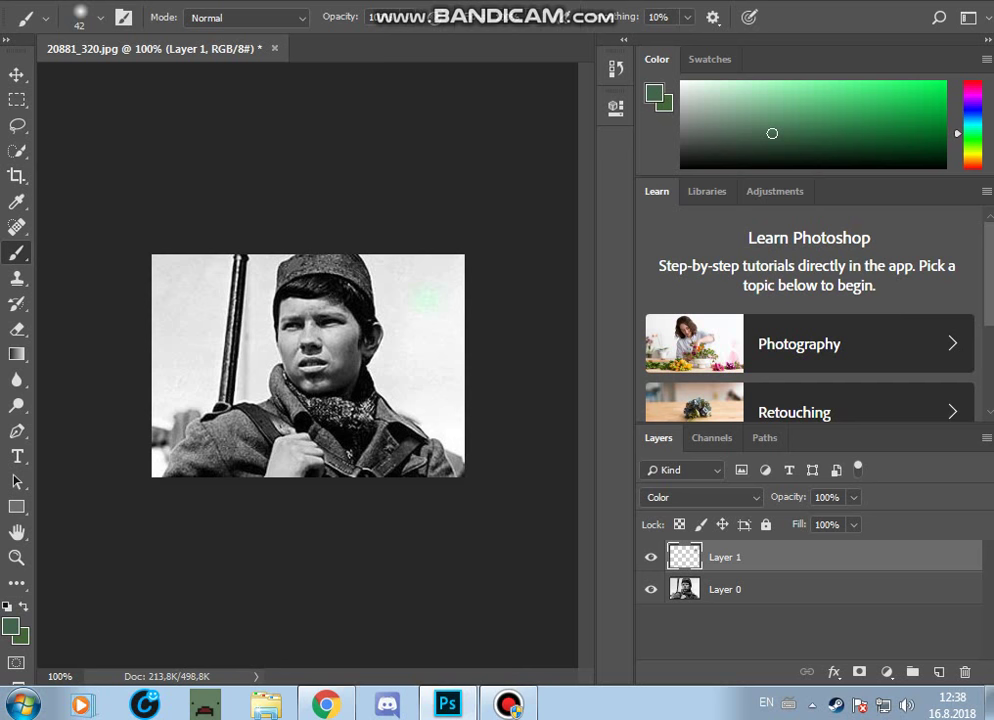
Choose a saturated medium green and paint the soldier's cap with it on the Color layer
{"action": "left_click", "coordinate": [907, 100]}
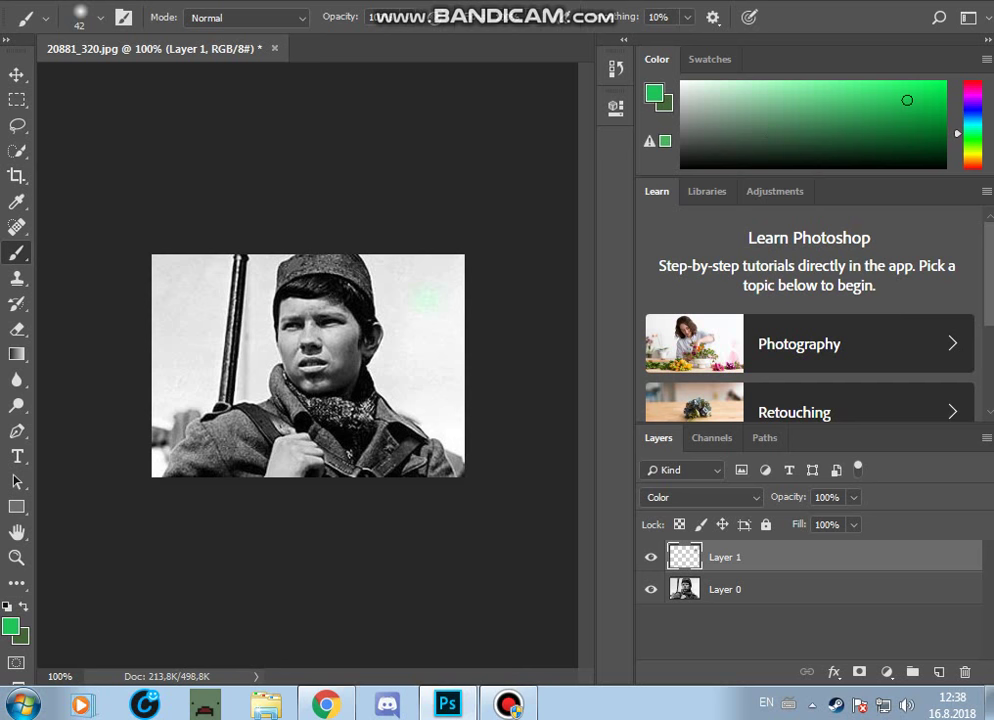
{"action": "left_click", "coordinate": [919, 118]}
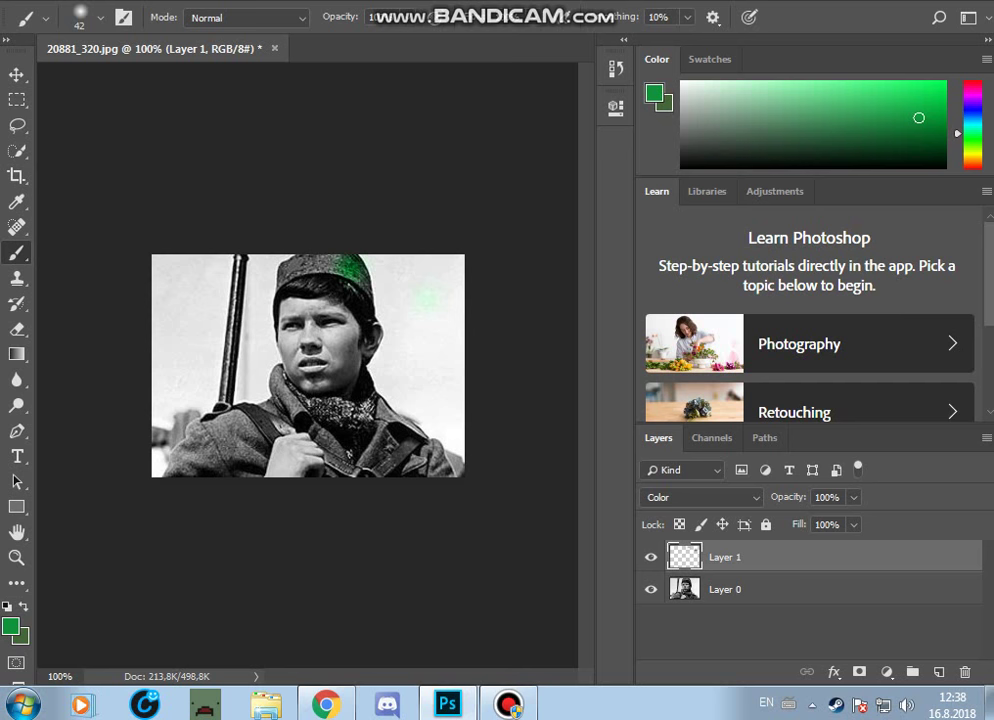
{"action": "key", "text": "x"}
Choose a dark olive-brown and paint the coat's shoulder and sleeve beside the rifle with it
{"action": "left_click", "coordinate": [925, 140]}
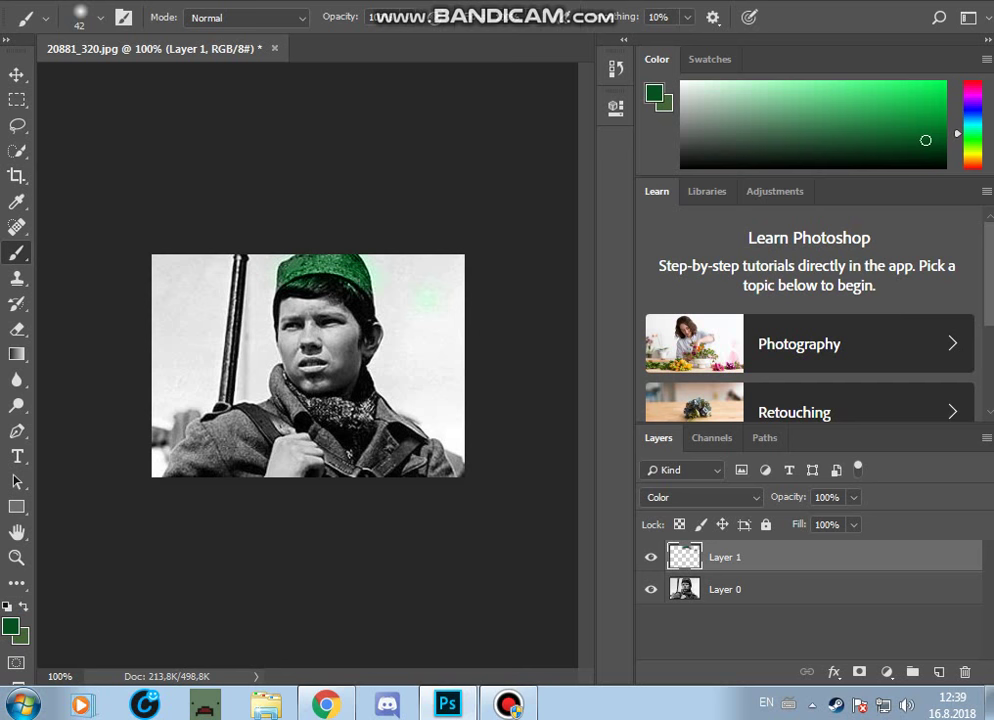
{"action": "left_click_drag", "start_coordinate": [968, 135], "coordinate": [968, 157]}
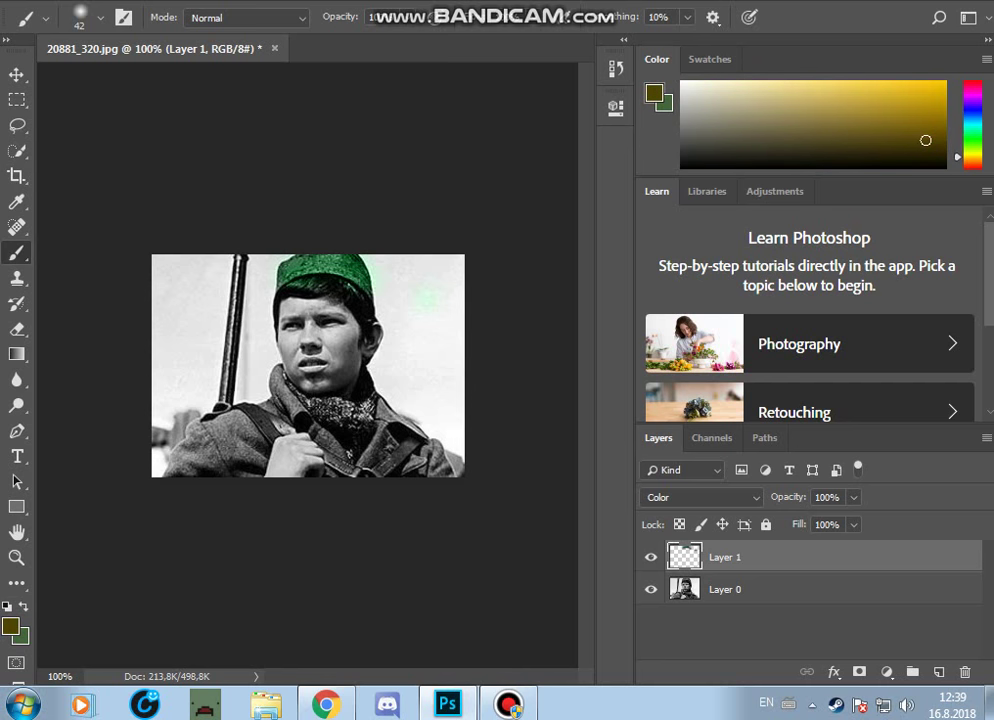
{"action": "left_click", "coordinate": [926, 140]}
{"action": "left_click", "coordinate": [667, 105]}
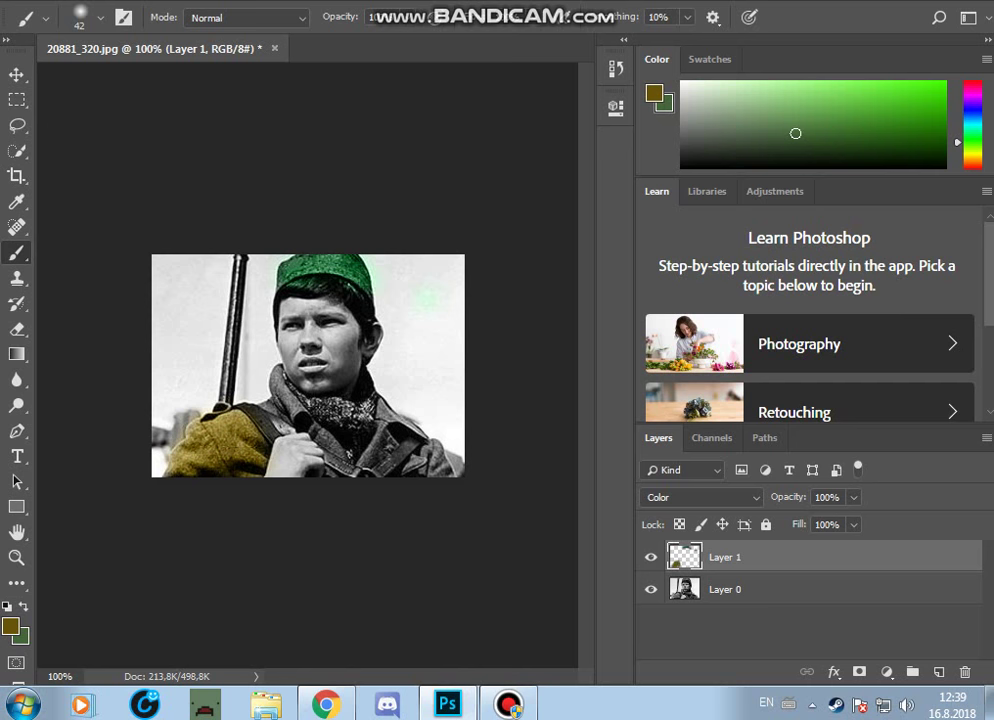
Reduce the brush to 23 px and paint the rest of the coat and the cap olive-brown
{"action": "right_click", "coordinate": [360, 415]}
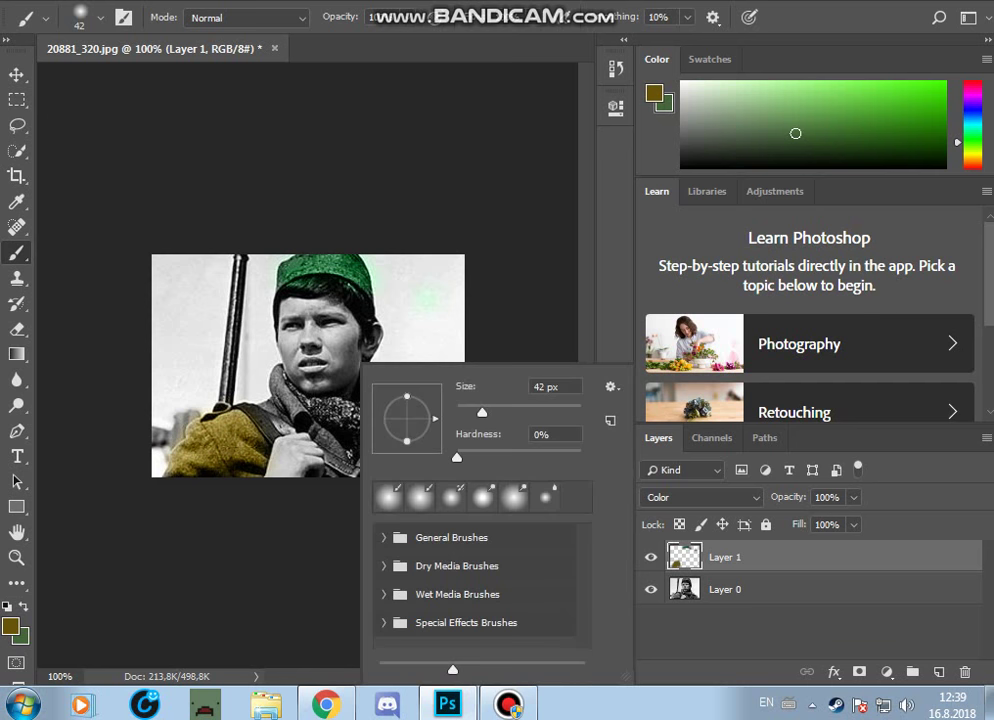
{"action": "left_click_drag", "start_coordinate": [482, 412], "coordinate": [470, 412]}
{"action": "key", "text": "Return"}
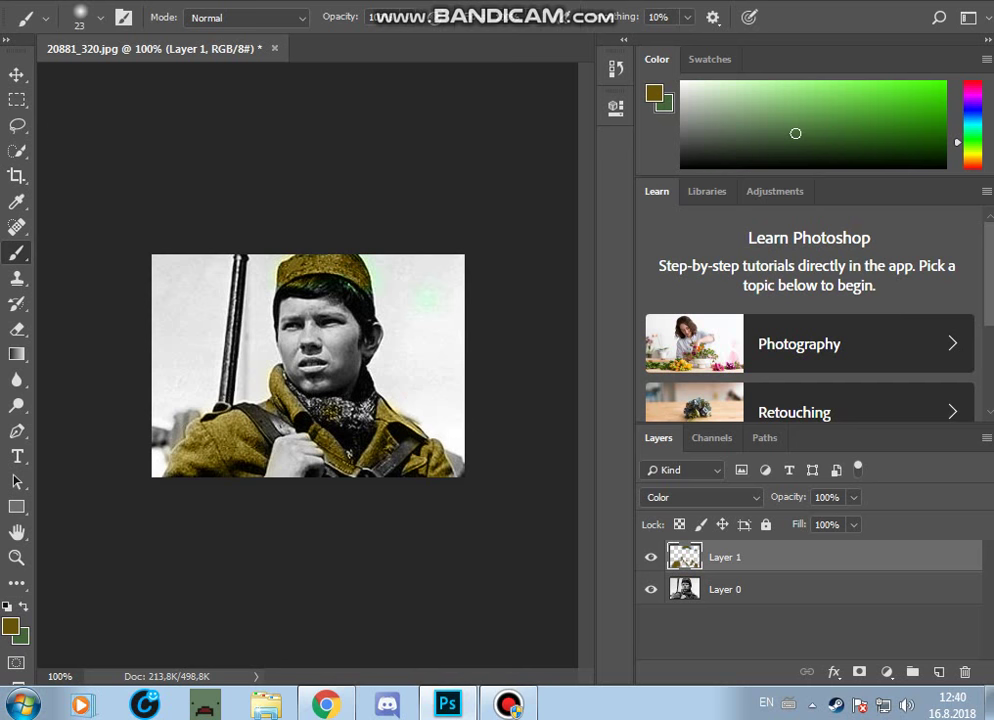
Choose a very dark brown foreground colour and paint the soldier's hair with it
{"action": "left_click_drag", "start_coordinate": [795, 133], "coordinate": [939, 159]}
{"action": "left_click", "coordinate": [654, 93]}
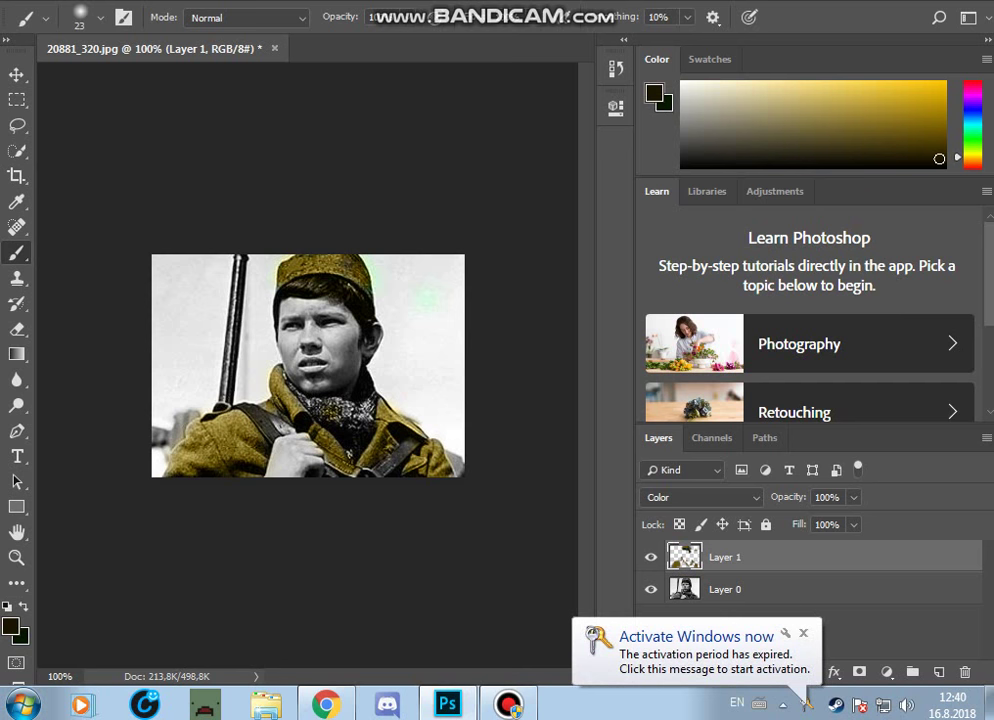
Choose a strong red as the foreground colour and paint the scarf around the soldier's neck
{"action": "left_click", "coordinate": [972, 87]}
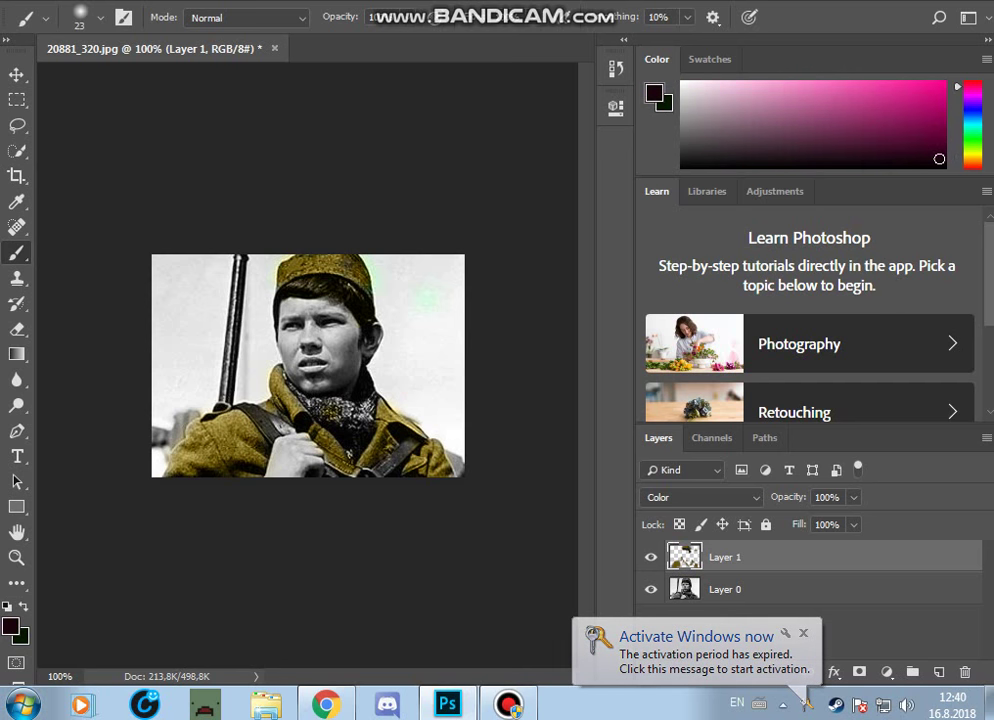
{"action": "left_click", "coordinate": [972, 82]}
{"action": "left_click", "coordinate": [11, 626]}
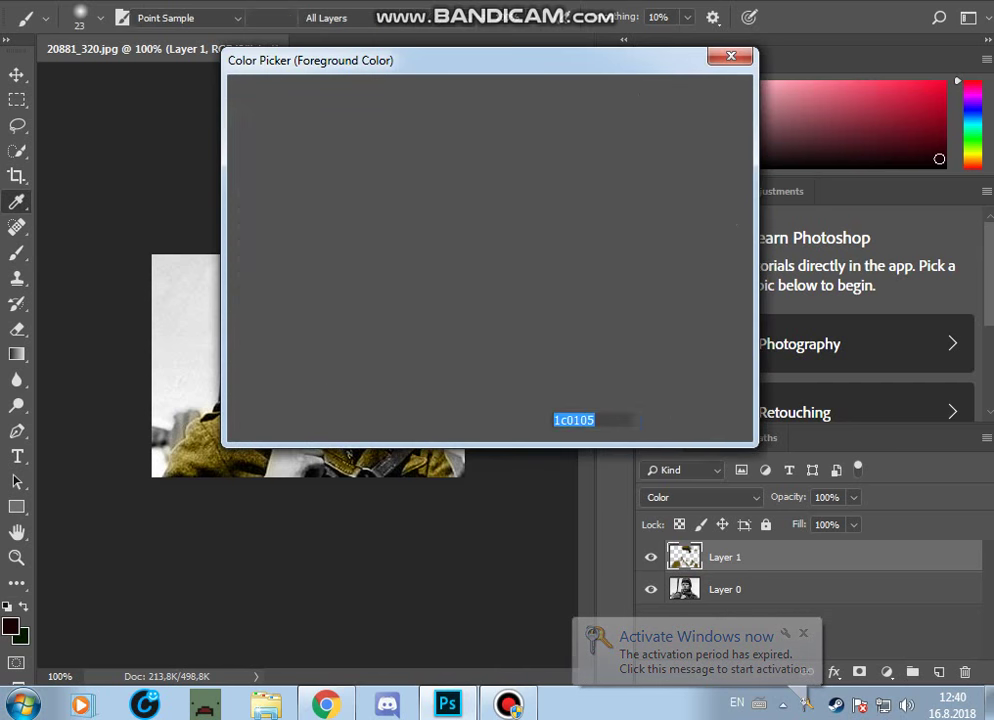
{"action": "key", "text": "Return"}
{"action": "key", "text": "b"}
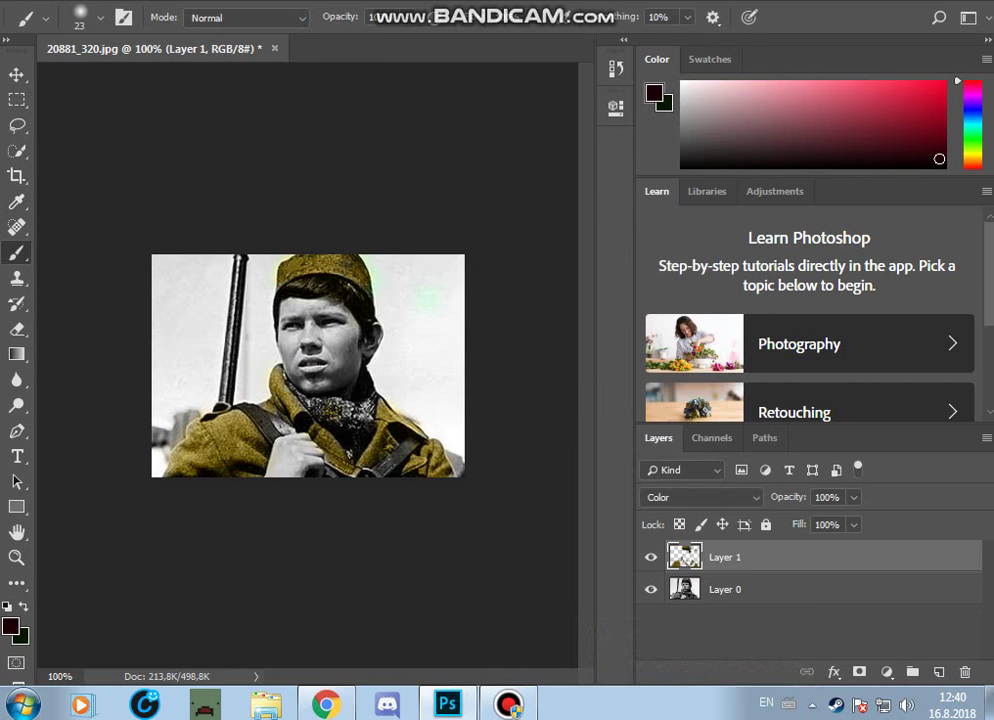
{"action": "left_click", "coordinate": [972, 83]}
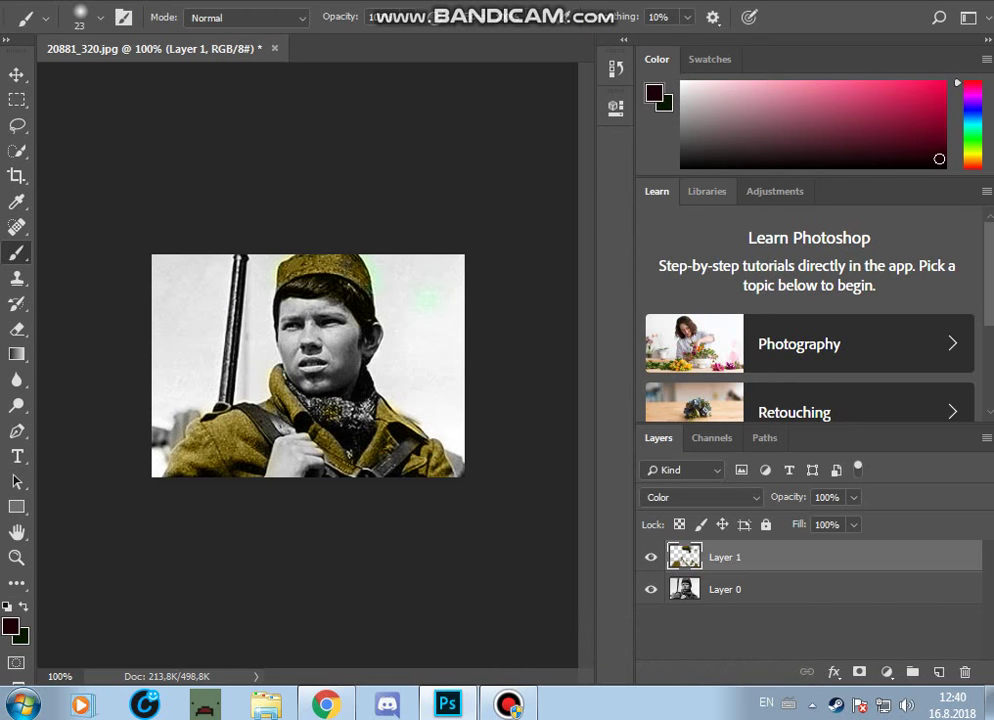
{"action": "left_click_drag", "start_coordinate": [972, 83], "coordinate": [972, 168]}
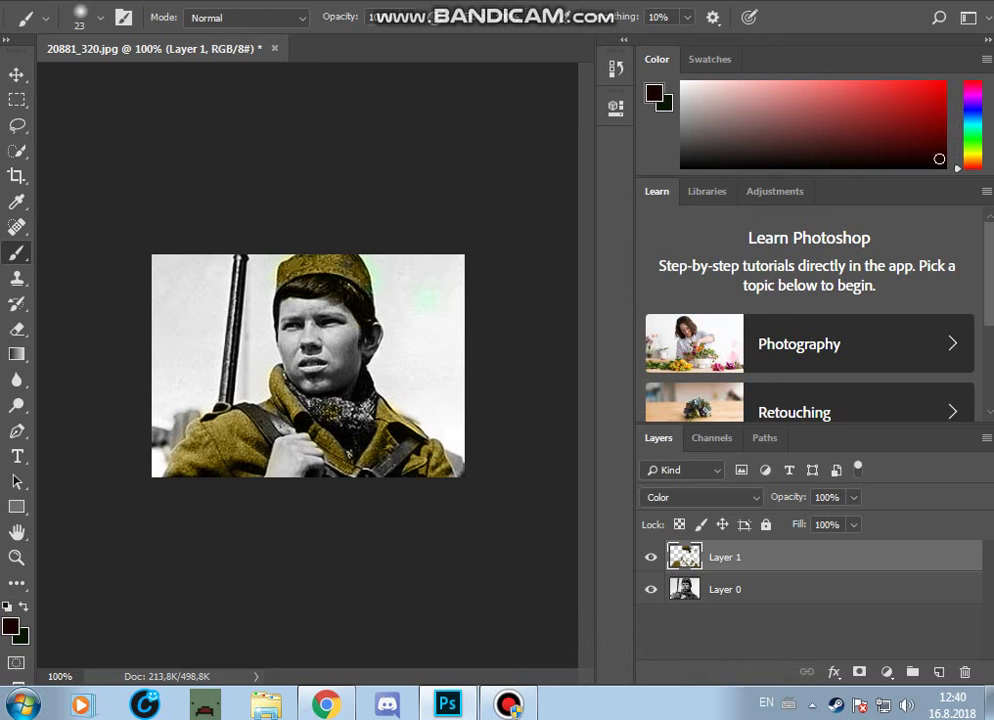
{"action": "left_click", "coordinate": [926, 99]}
{"action": "left_click_drag", "start_coordinate": [926, 99], "coordinate": [930, 107]}
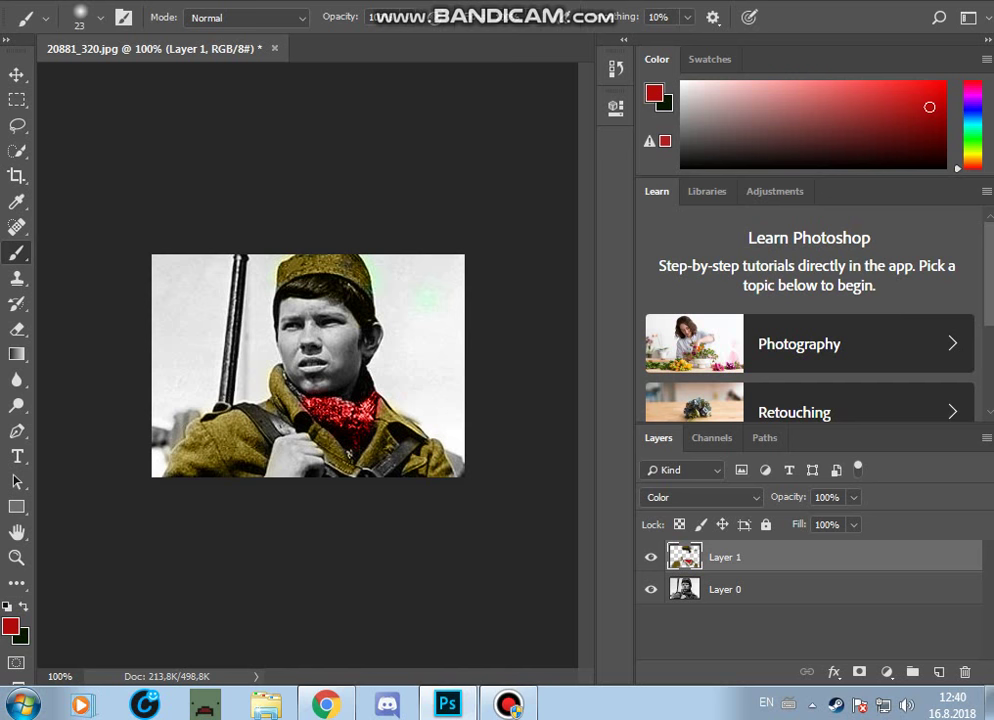
Set the brush colour to a near-black shade of yellow
{"action": "mouse_move", "coordinate": [970, 168]}
{"action": "left_mouse_down"}
{"action": "mouse_move", "coordinate": [970, 126]}
{"action": "mouse_move", "coordinate": [972, 155]}
{"action": "left_mouse_up"}
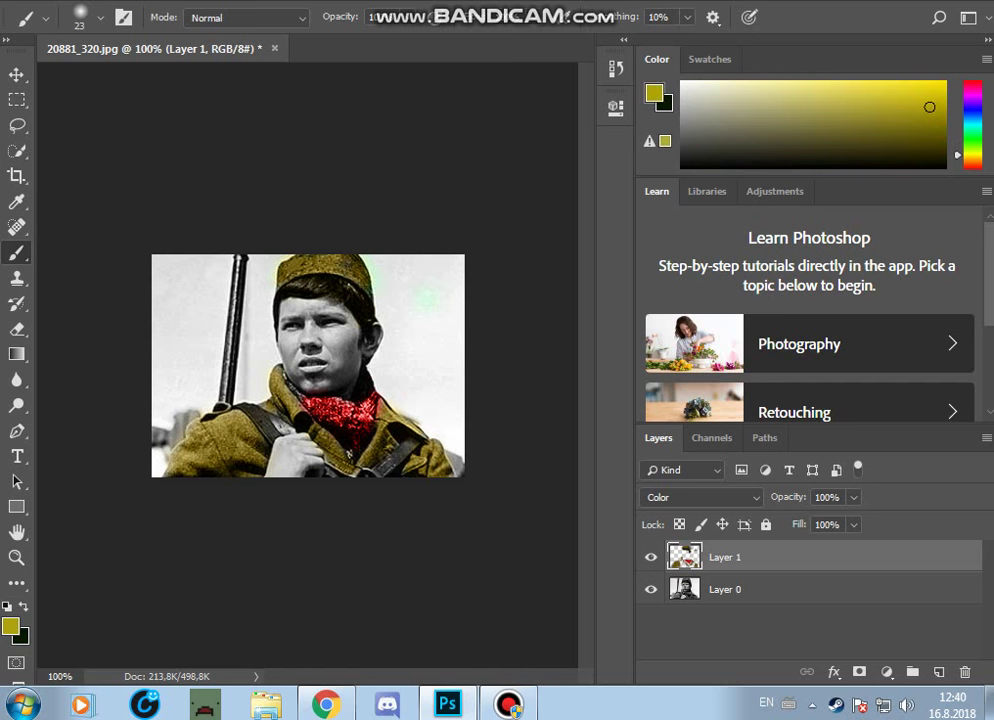
{"action": "left_click", "coordinate": [928, 161]}
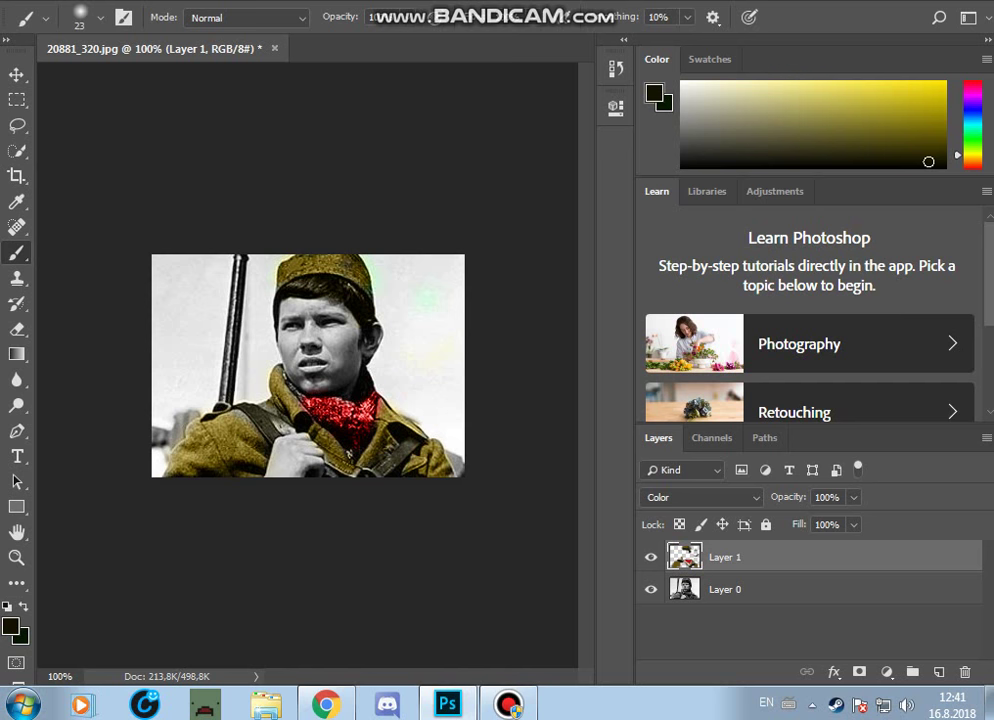
{"action": "left_click", "coordinate": [936, 168]}
Choose a light cyan-blue, enlarge the brush to 81 px and paint the open sky areas behind the soldier
{"action": "left_click_drag", "start_coordinate": [971, 155], "coordinate": [971, 123]}
{"action": "mouse_move", "coordinate": [885, 108]}
{"action": "left_mouse_down"}
{"action": "mouse_move", "coordinate": [762, 92]}
{"action": "mouse_move", "coordinate": [754, 100]}
{"action": "left_mouse_up"}
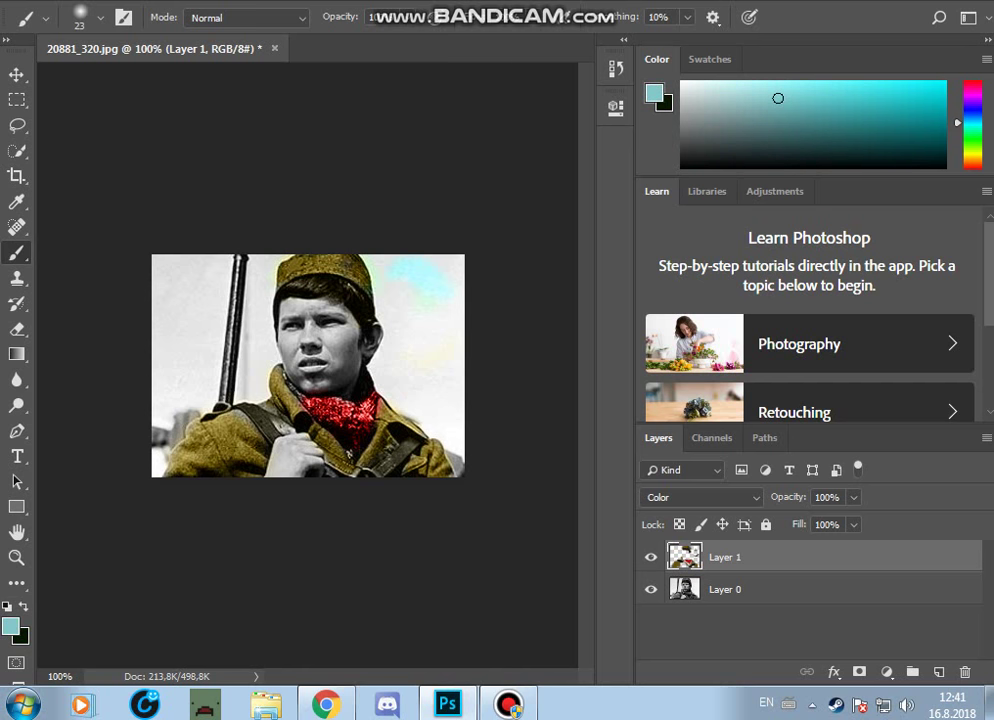
{"action": "right_click", "coordinate": [399, 271]}
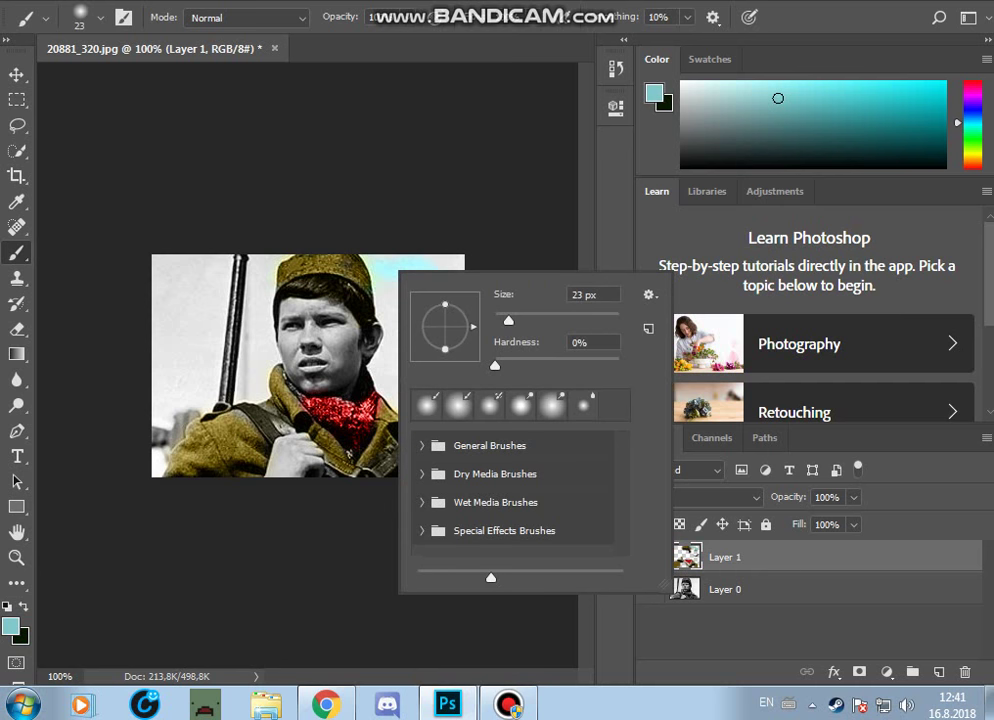
{"action": "left_click_drag", "start_coordinate": [509, 321], "coordinate": [545, 321]}
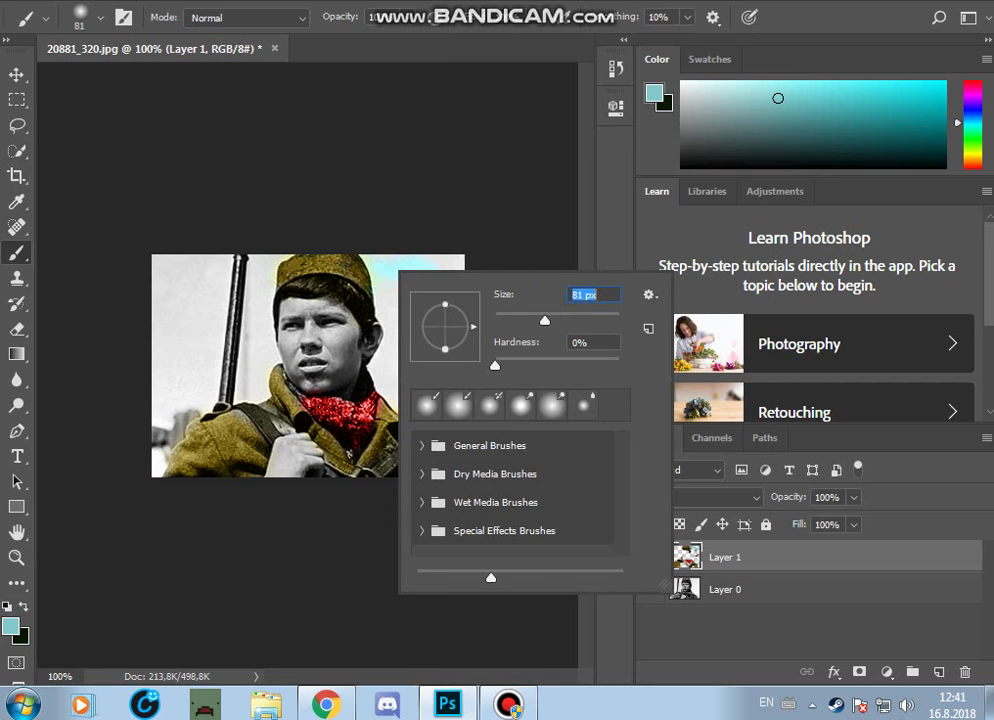
{"action": "key", "text": "Return"}
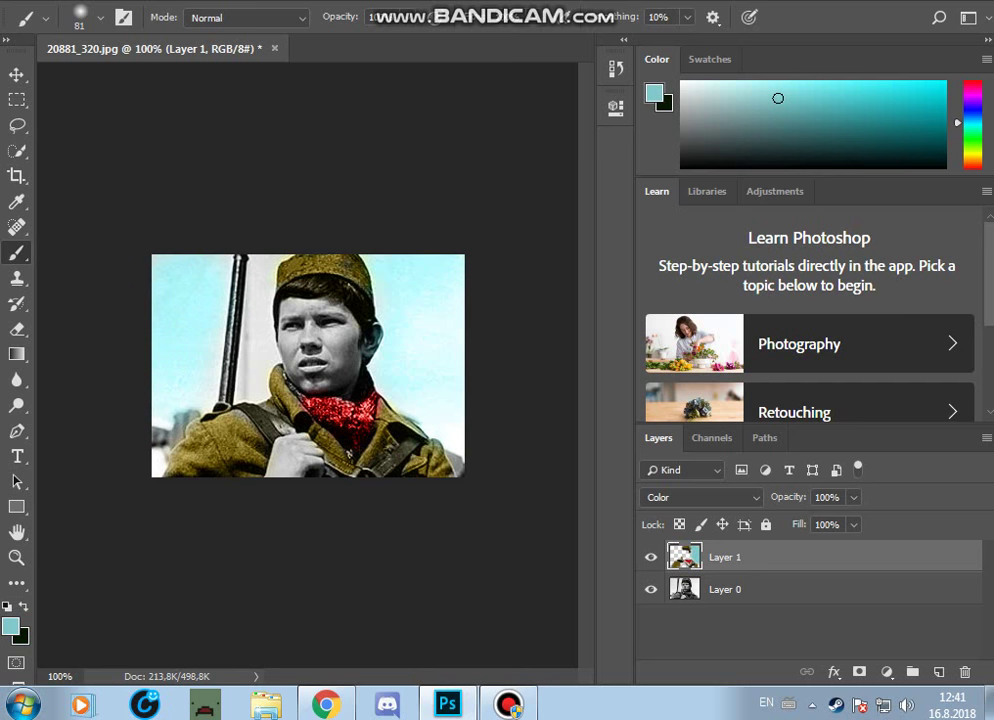
Reduce the brush to 28 px and fill in the remaining sky between the rifle and the soldier's head
{"action": "right_click", "coordinate": [258, 283]}
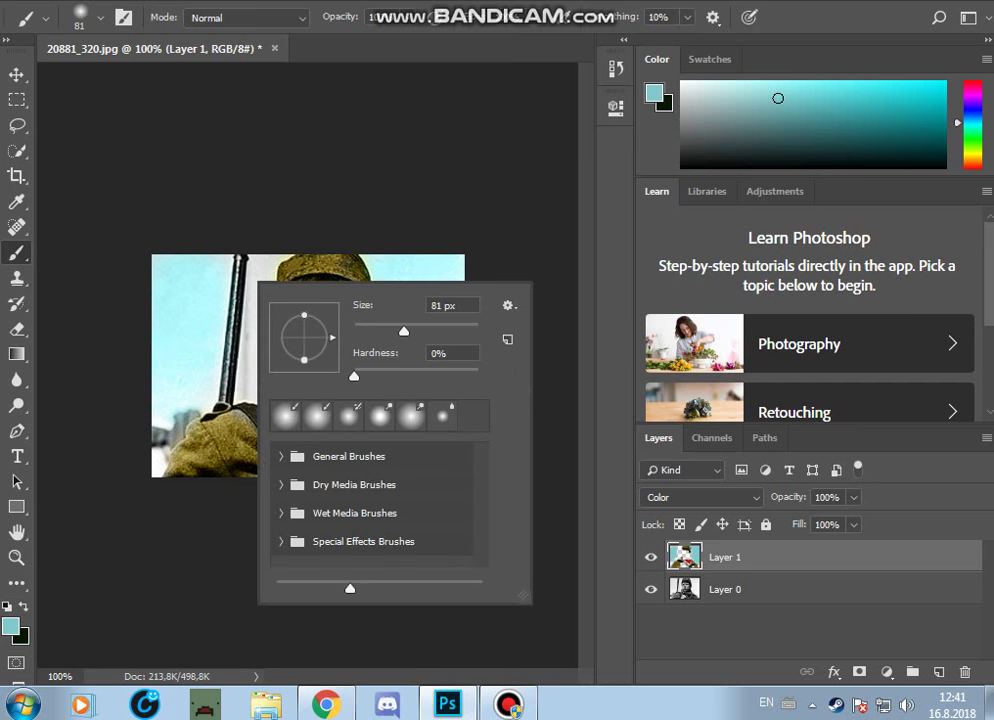
{"action": "left_click_drag", "start_coordinate": [404, 331], "coordinate": [371, 331]}
{"action": "key", "text": "Return"}
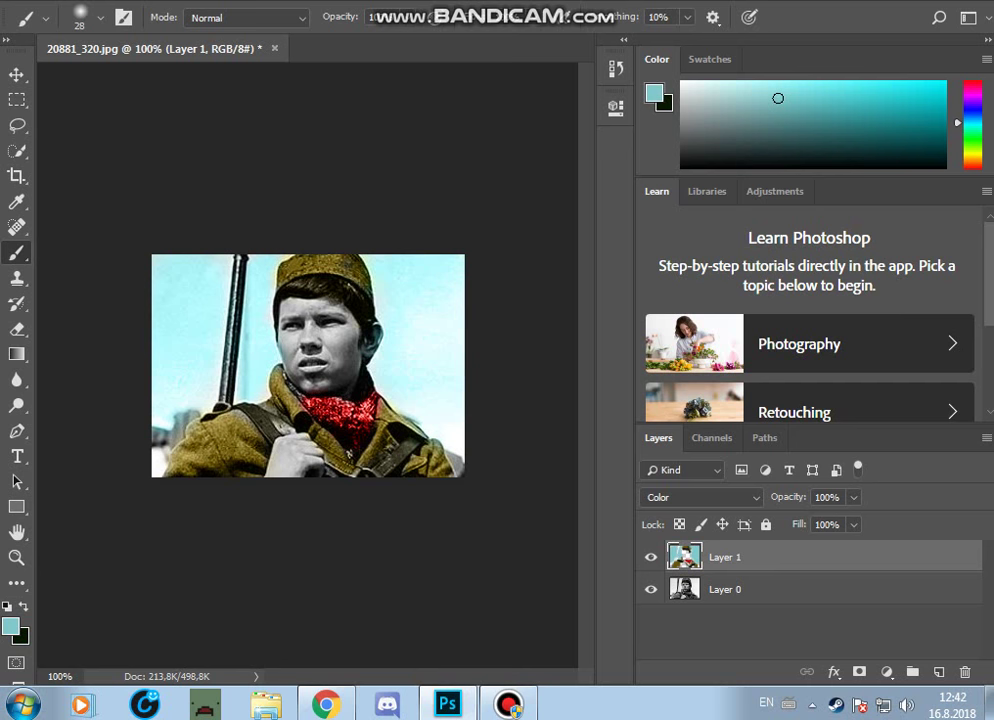
{"action": "left_click", "coordinate": [748, 590]}
{"action": "left_click", "coordinate": [748, 557]}
{"action": "double_click", "coordinate": [800, 557]}
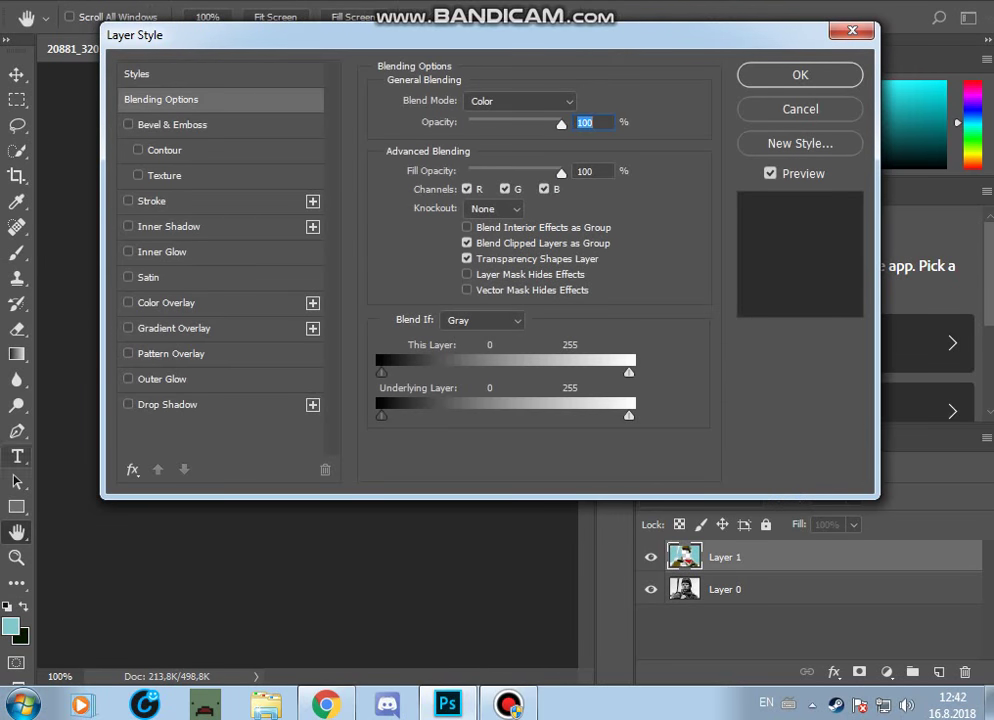
{"action": "key", "text": "Return"}
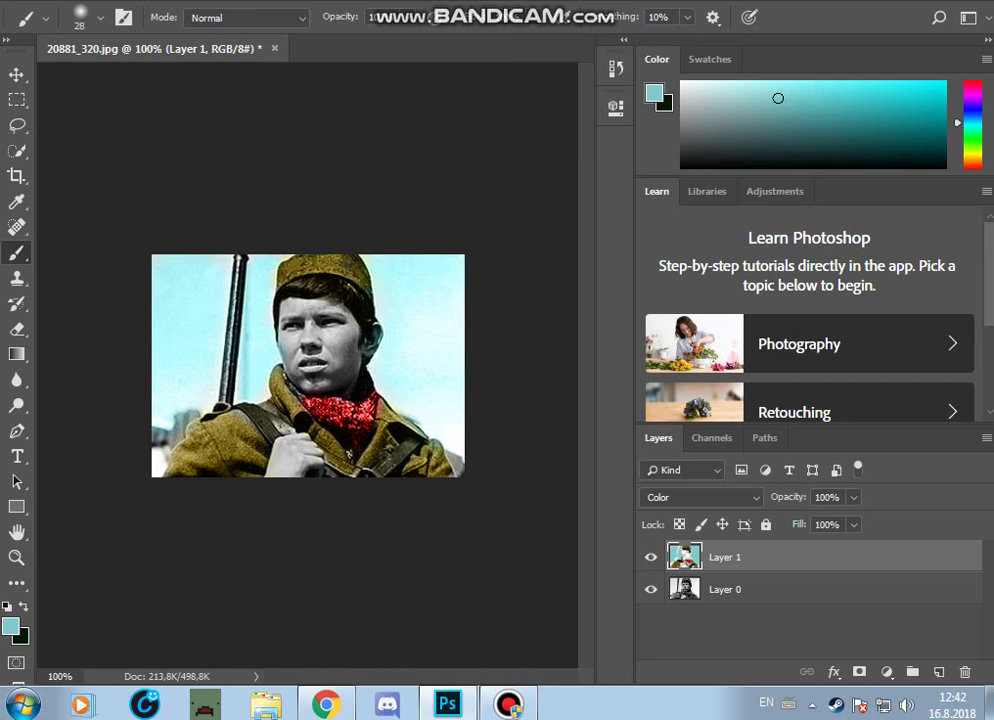
Set the foreground colour to a pale beige skin tone
{"action": "mouse_move", "coordinate": [968, 123]}
{"action": "left_mouse_down"}
{"action": "mouse_move", "coordinate": [968, 162]}
{"action": "mouse_move", "coordinate": [957, 157]}
{"action": "left_mouse_up"}
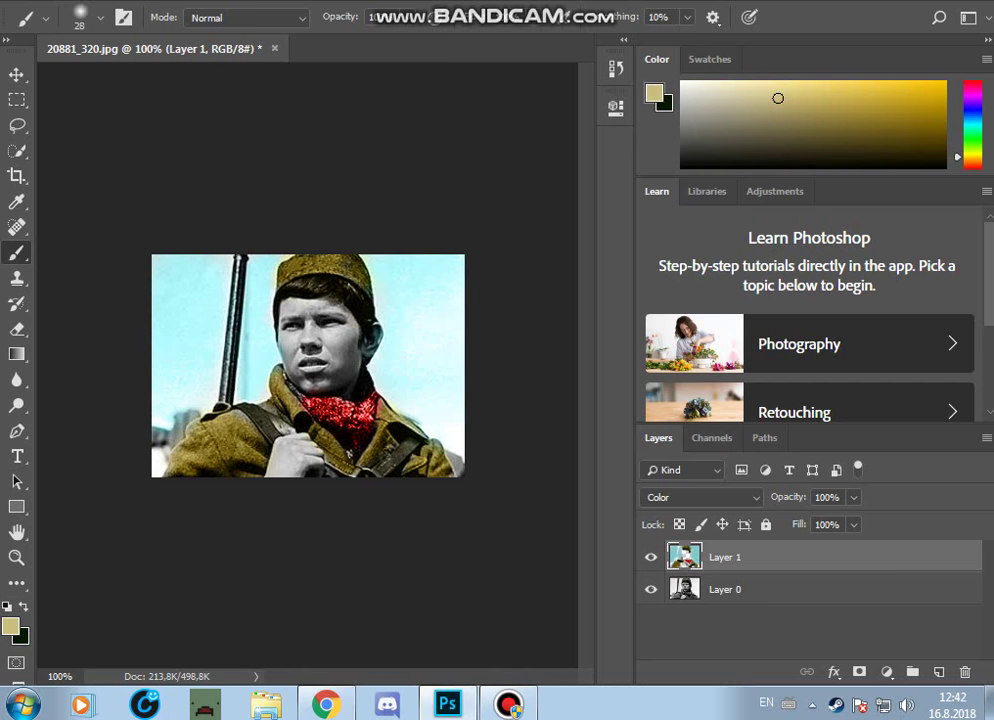
{"action": "left_click", "coordinate": [780, 88]}
{"action": "left_click", "coordinate": [758, 88]}
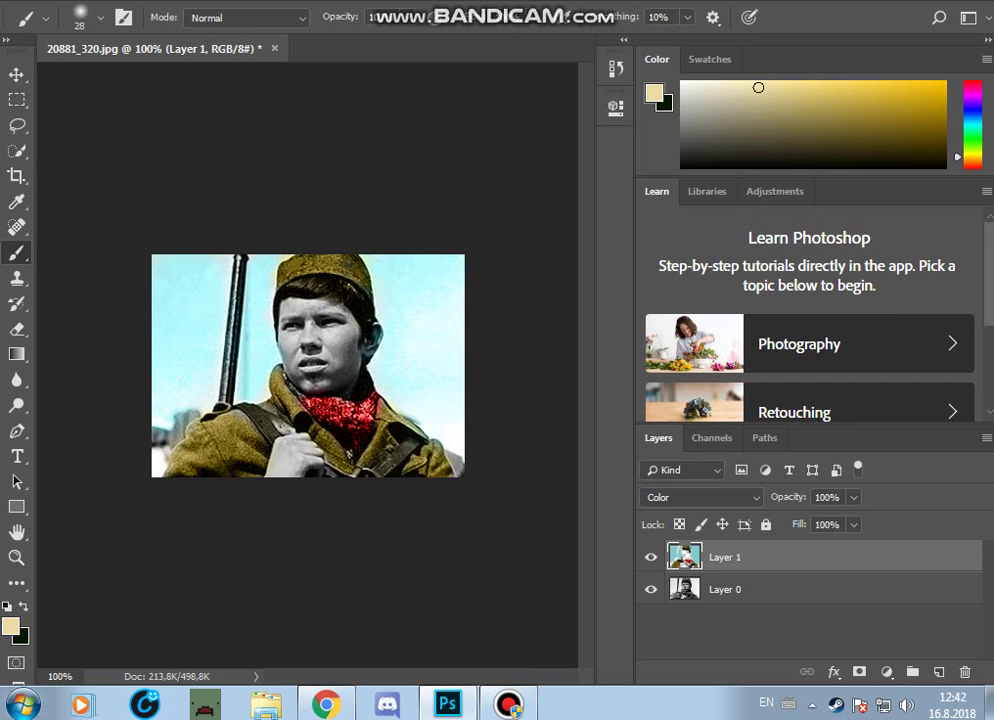